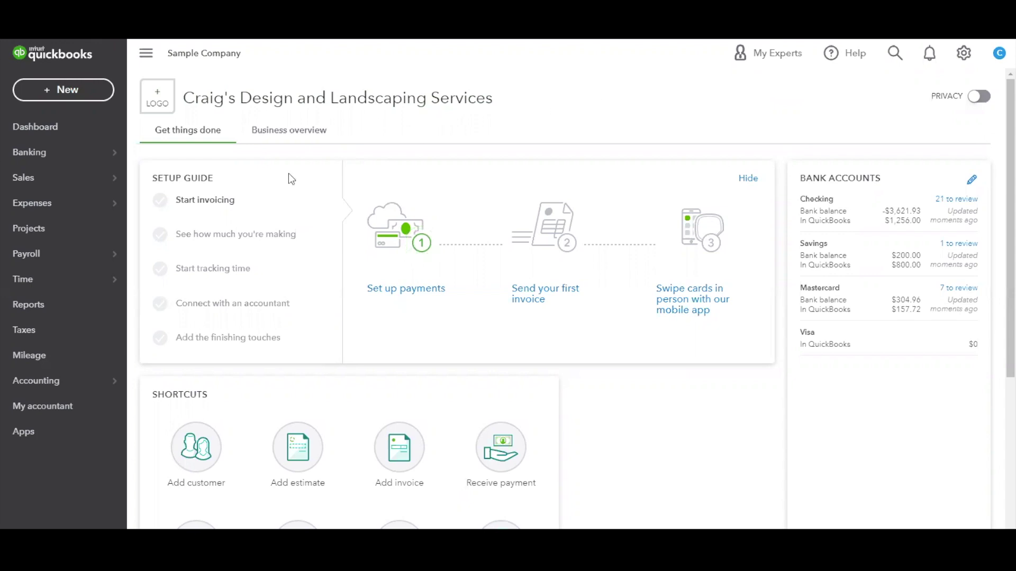
# Step: Open Sales > Products and Services and scroll through all 18 items, Design to Refunds & Allowances
pyautogui.moveTo(59, 187)
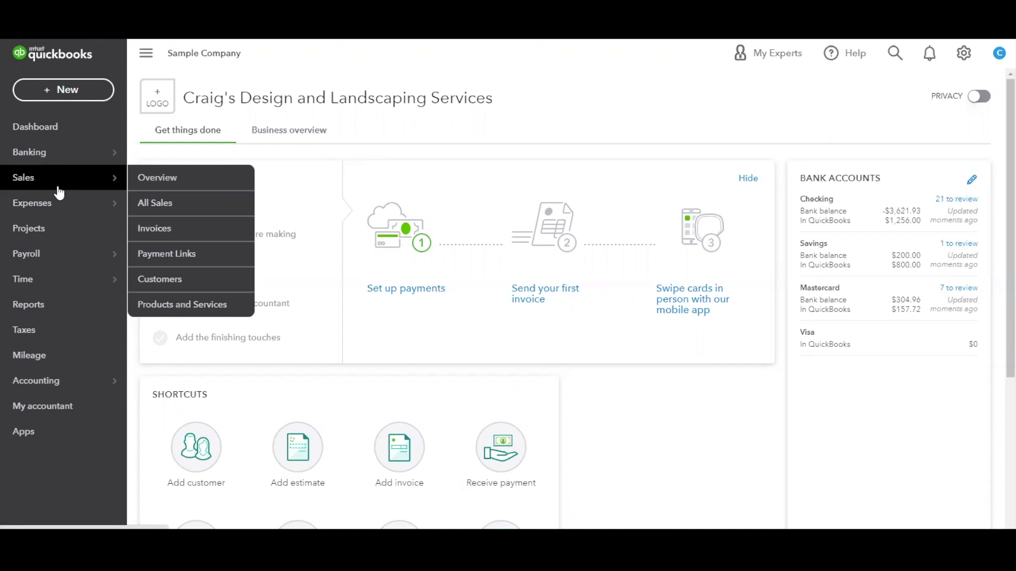
pyautogui.click(188, 305)
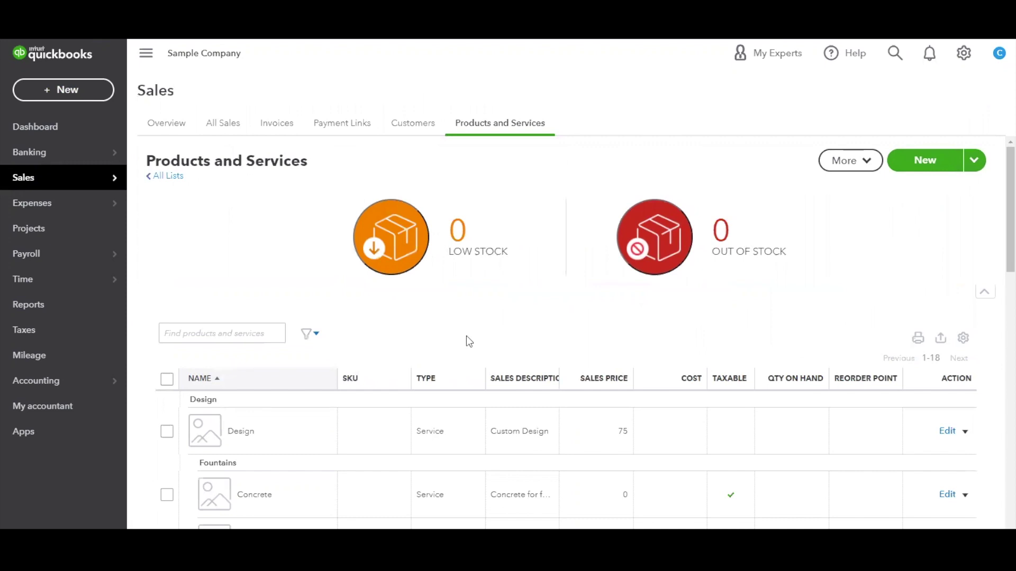
pyautogui.scroll(-2, 467, 336)
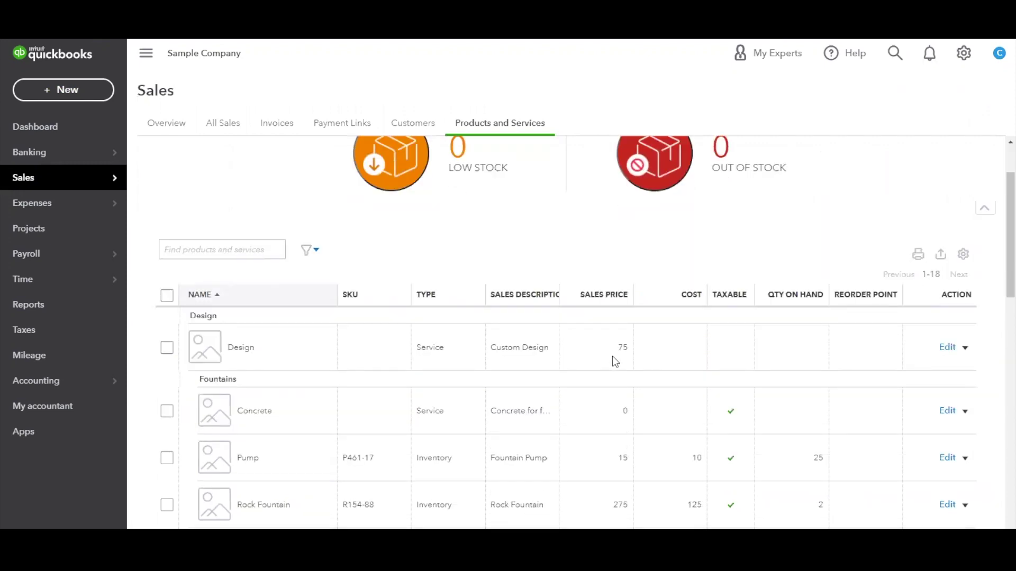
pyautogui.scroll(-1, 612, 359)
pyautogui.scroll(-3, 613, 358)
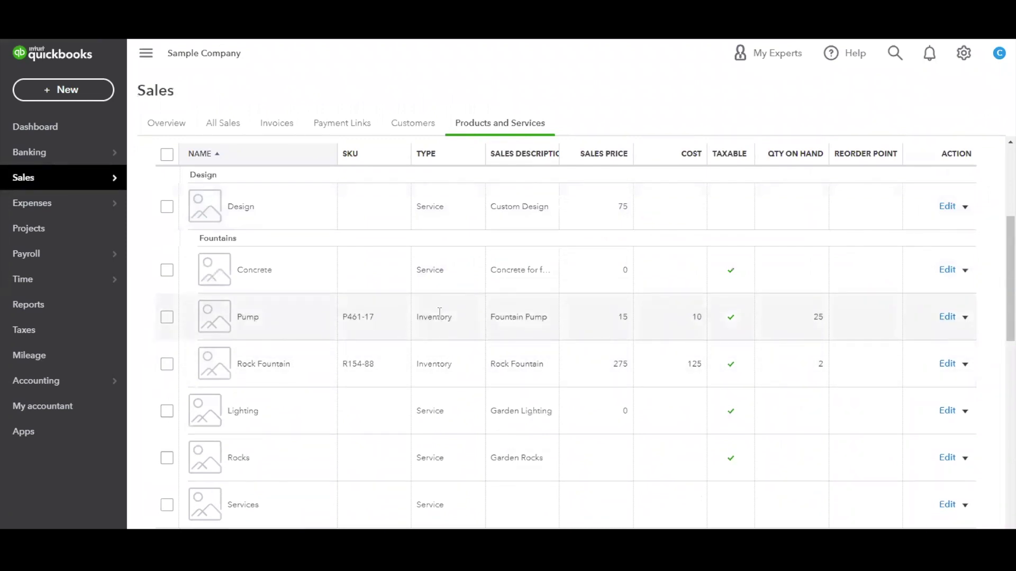
pyautogui.scroll(-1, 439, 312)
pyautogui.scroll(-5, 532, 302)
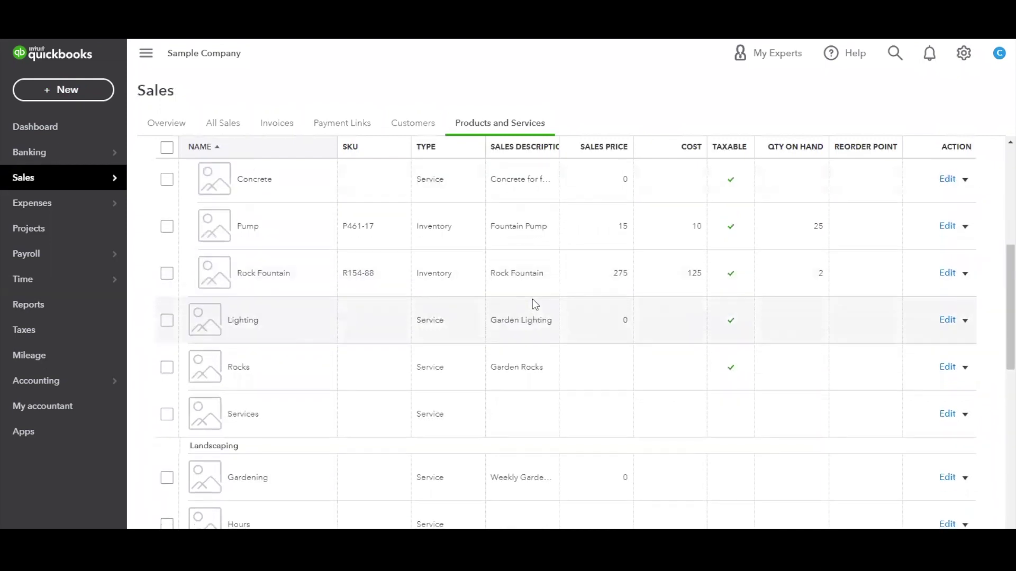
pyautogui.scroll(-3, 531, 297)
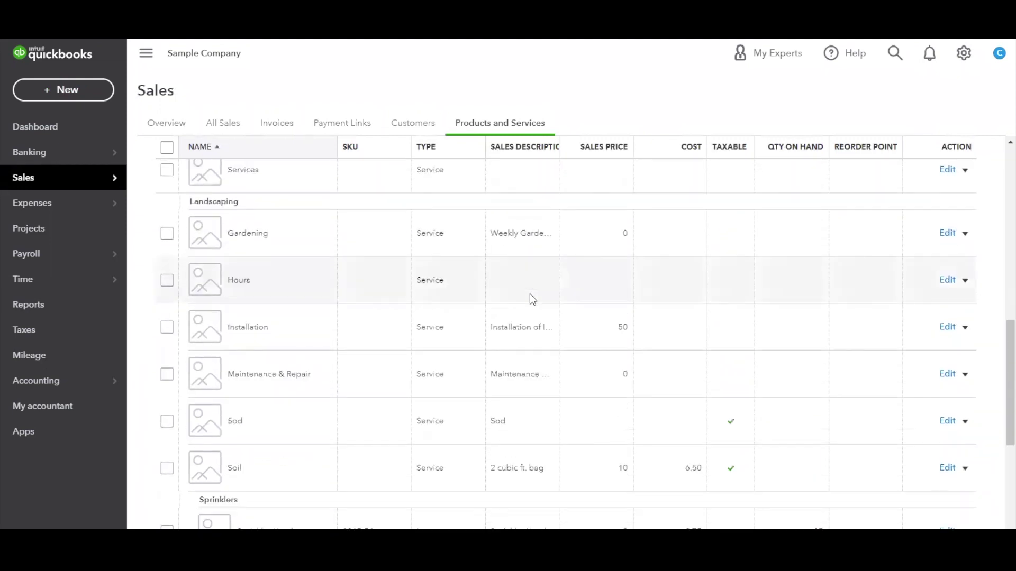
pyautogui.scroll(-3, 460, 322)
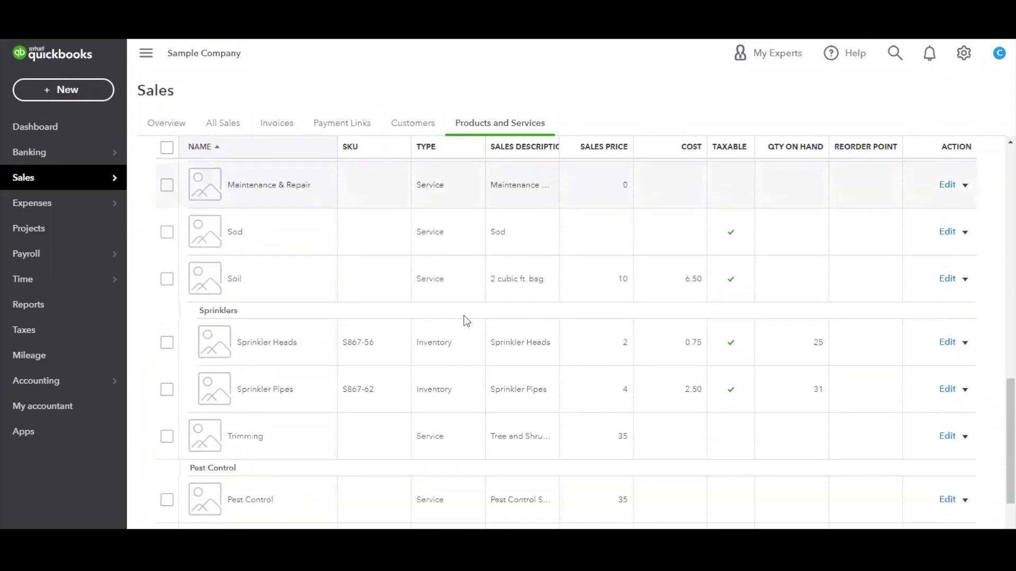
pyautogui.scroll(-2, 519, 306)
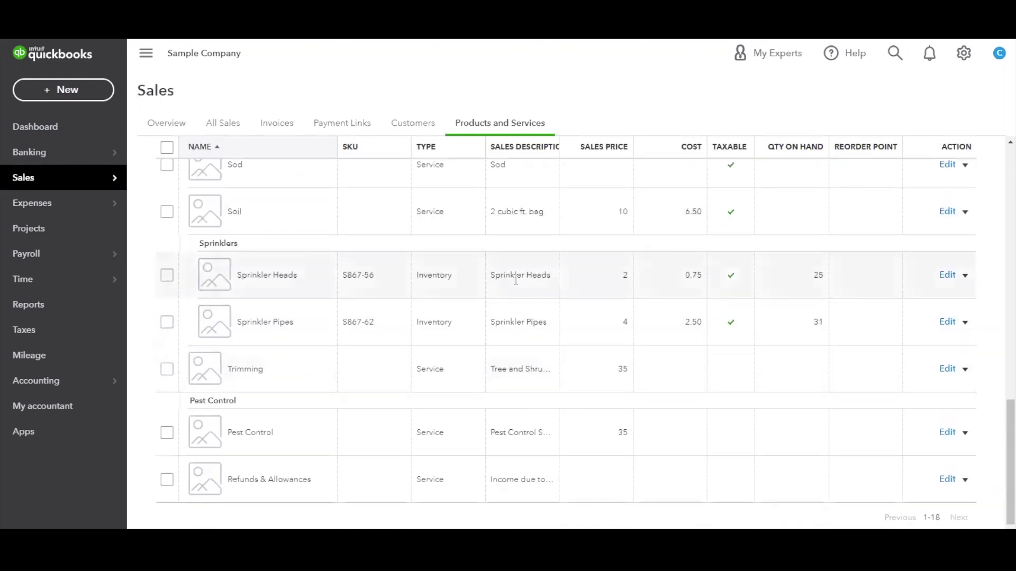
pyautogui.scroll(-1, 549, 380)
pyautogui.scroll(8, 548, 379)
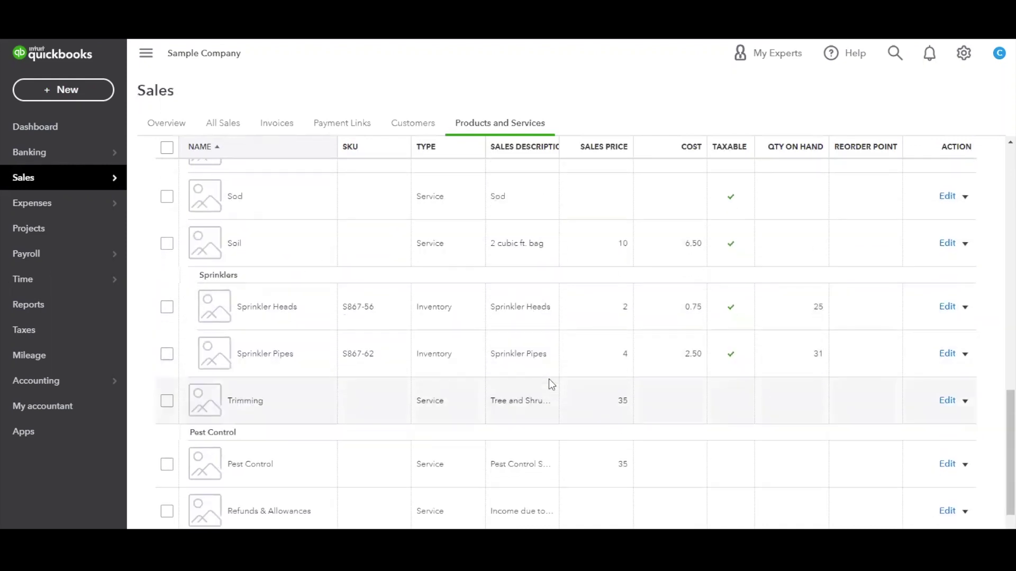
pyautogui.scroll(-5, 549, 380)
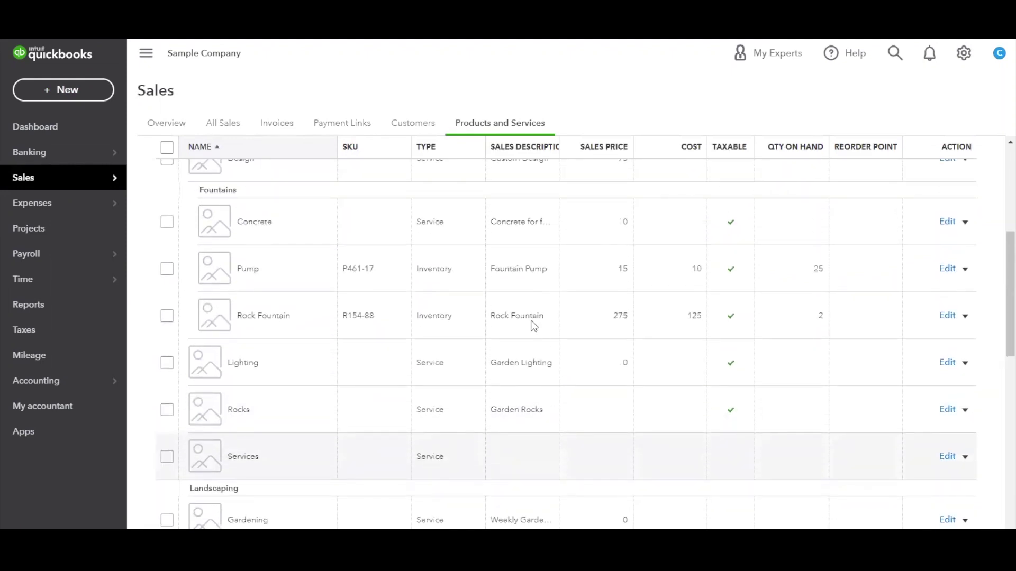
pyautogui.scroll(1, 521, 304)
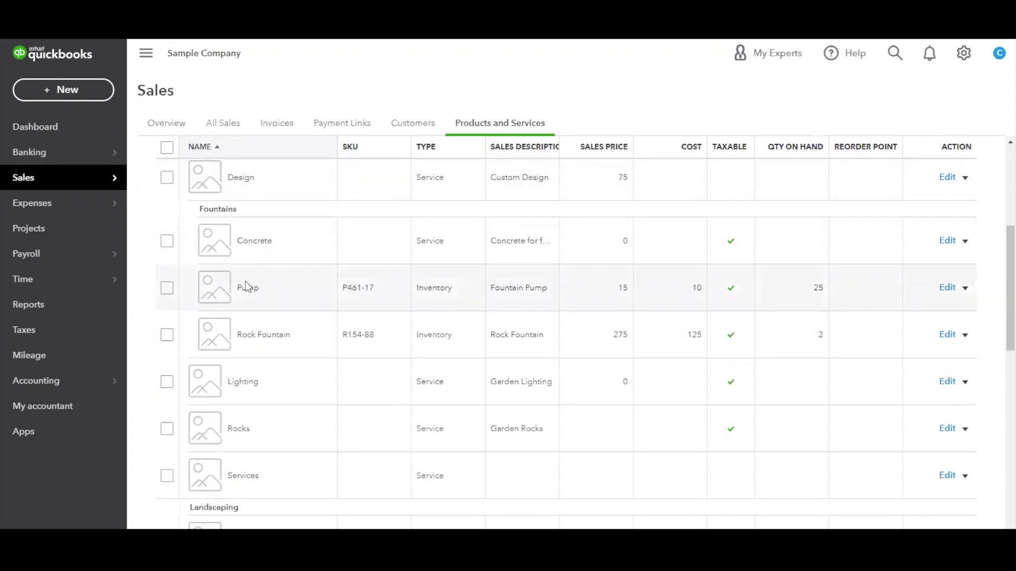
# Step: Start a new sales receipt from the + New menu and select the customer
pyautogui.click(85, 95)
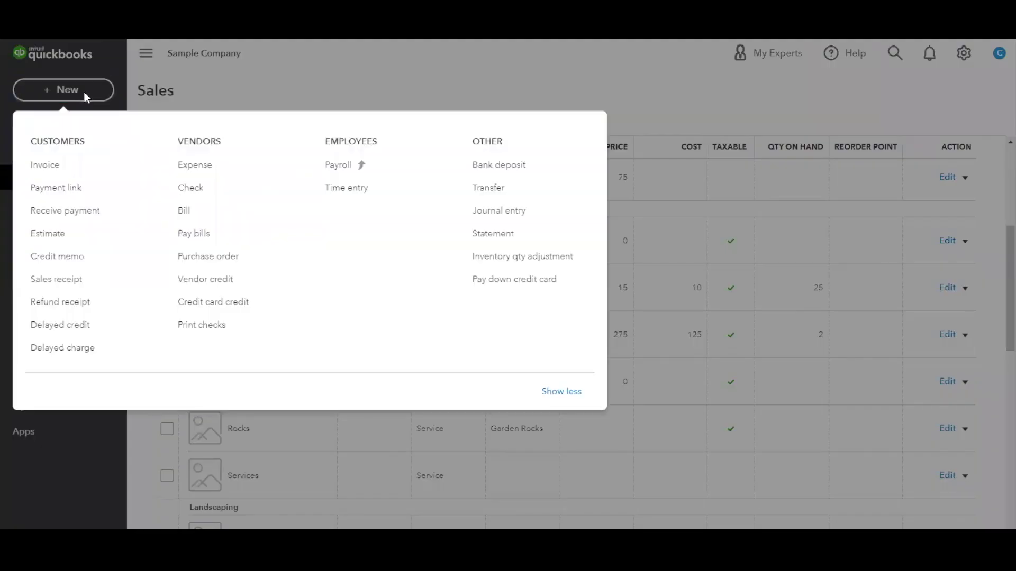
pyautogui.click(61, 280)
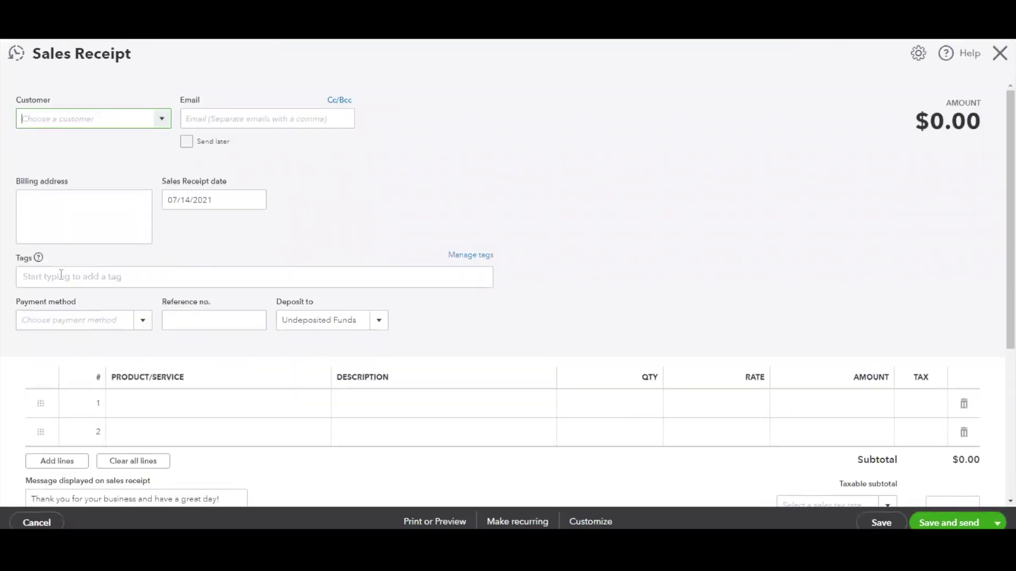
pyautogui.click(161, 120)
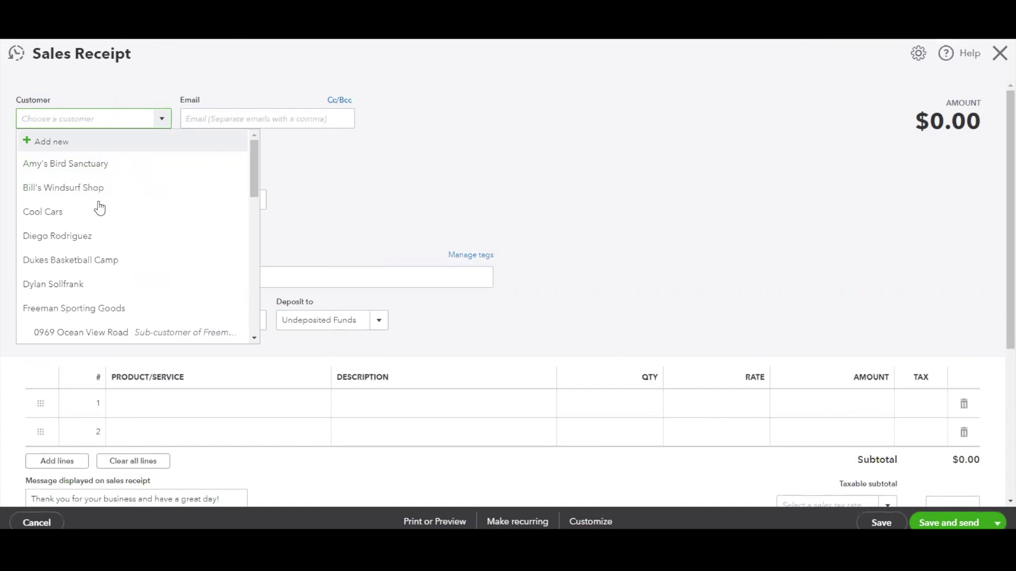
pyautogui.click(62, 236)
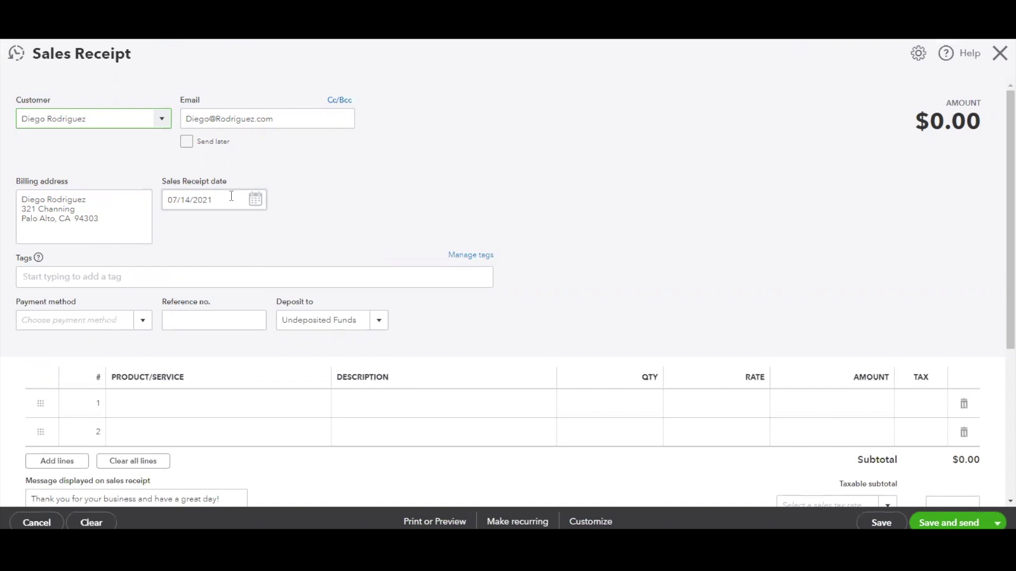
# Step: Set the payment method to Check and the deposit account to Checking
pyautogui.click(140, 320)
pyautogui.click(49, 409)
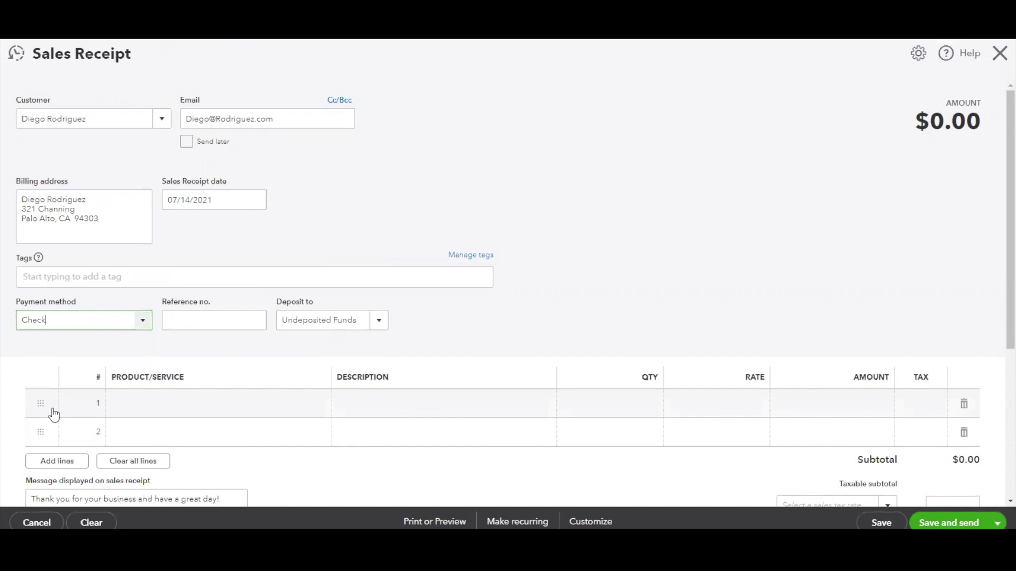
pyautogui.click(377, 328)
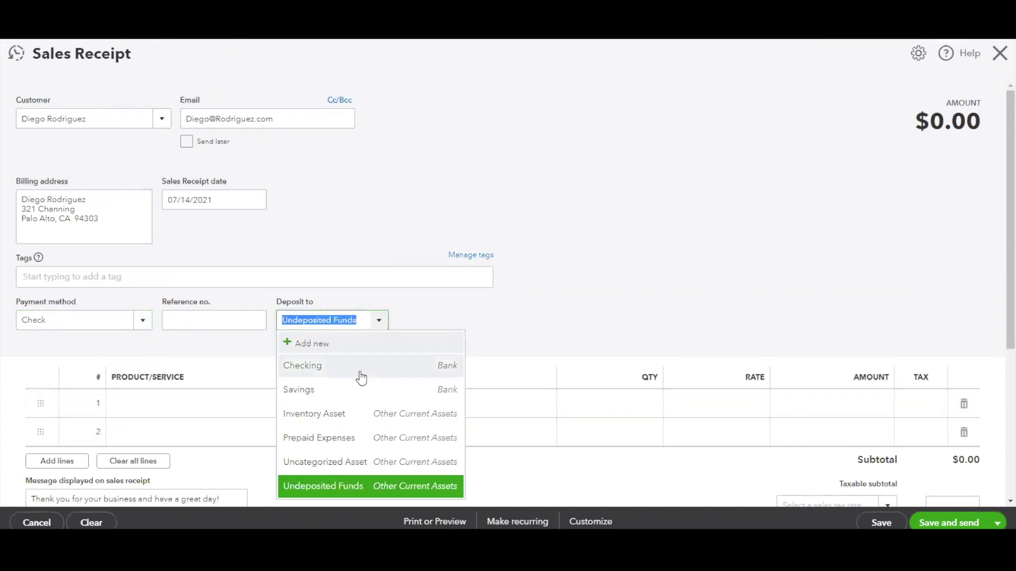
pyautogui.click(357, 368)
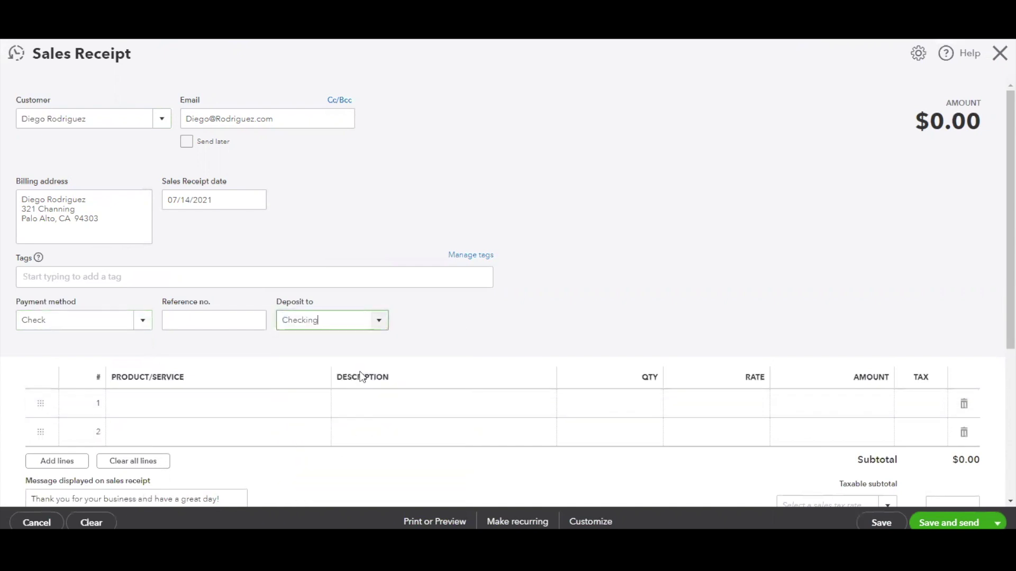
pyautogui.click(240, 414)
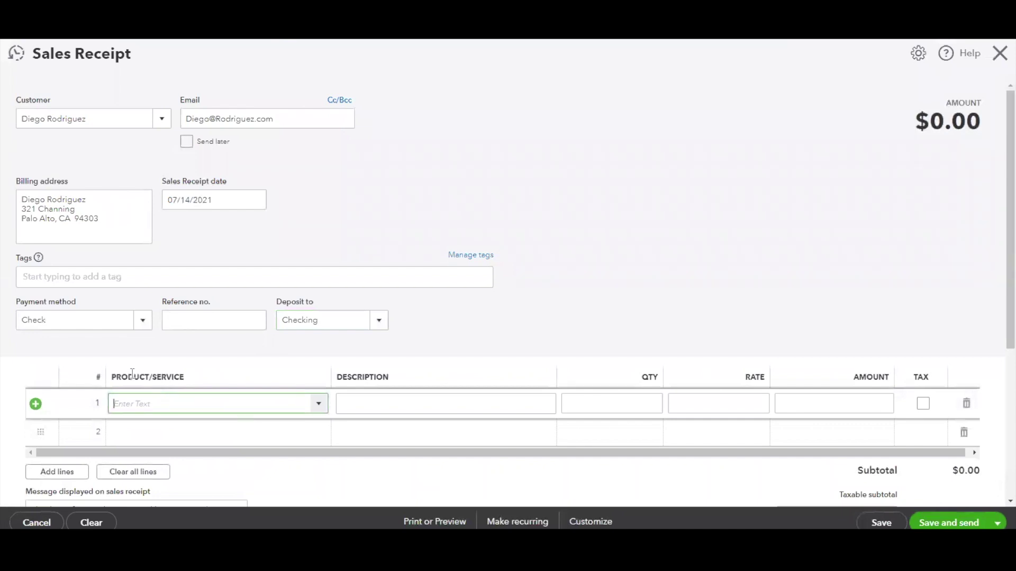
# Step: Add the $15.00 Pump as the receipt's first product line
pyautogui.click(318, 405)
pyautogui.scroll(-4, 238, 327)
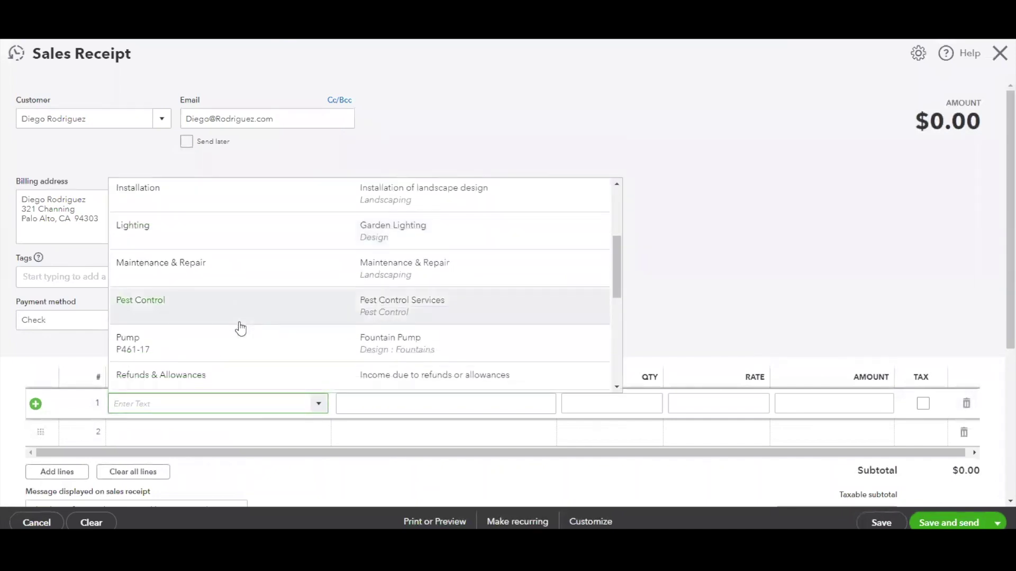
pyautogui.click(146, 334)
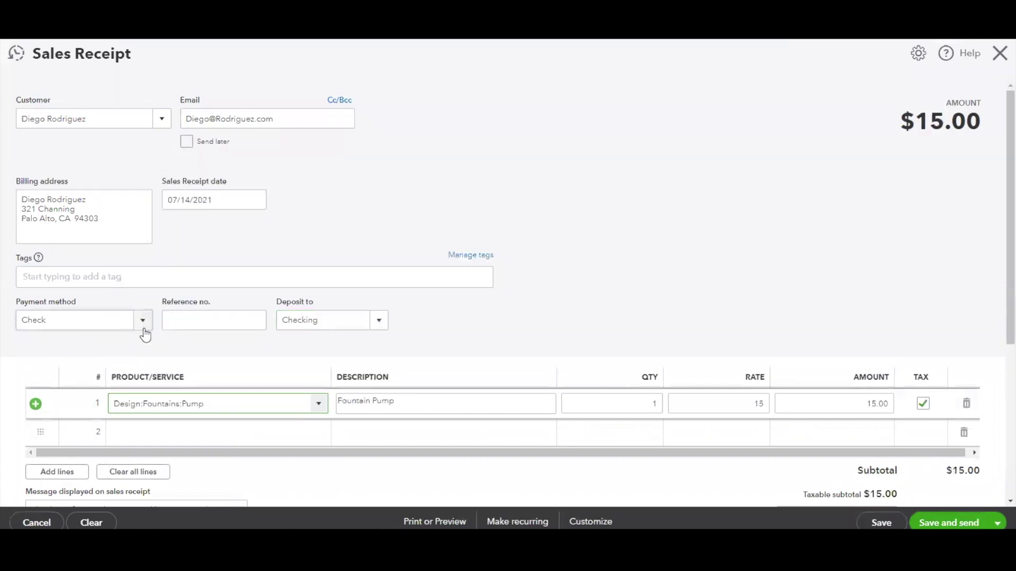
pyautogui.scroll(-3, 529, 290)
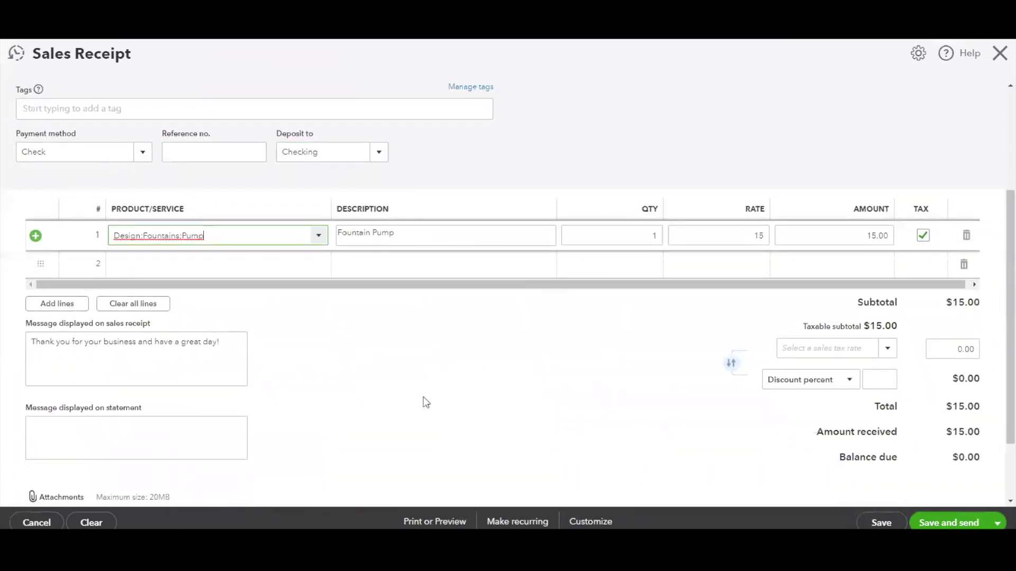
pyautogui.scroll(1, 555, 381)
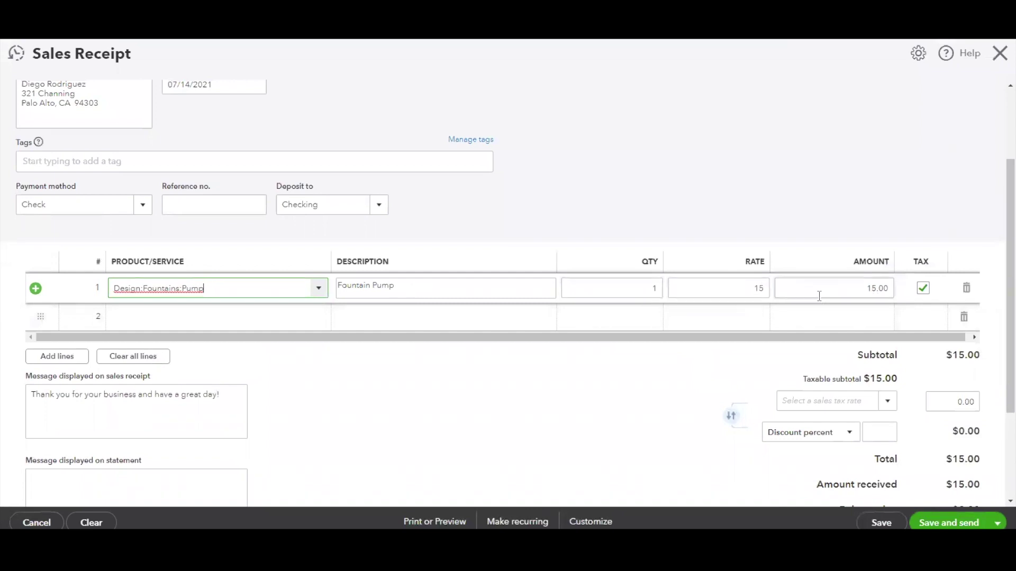
pyautogui.scroll(-1, 710, 392)
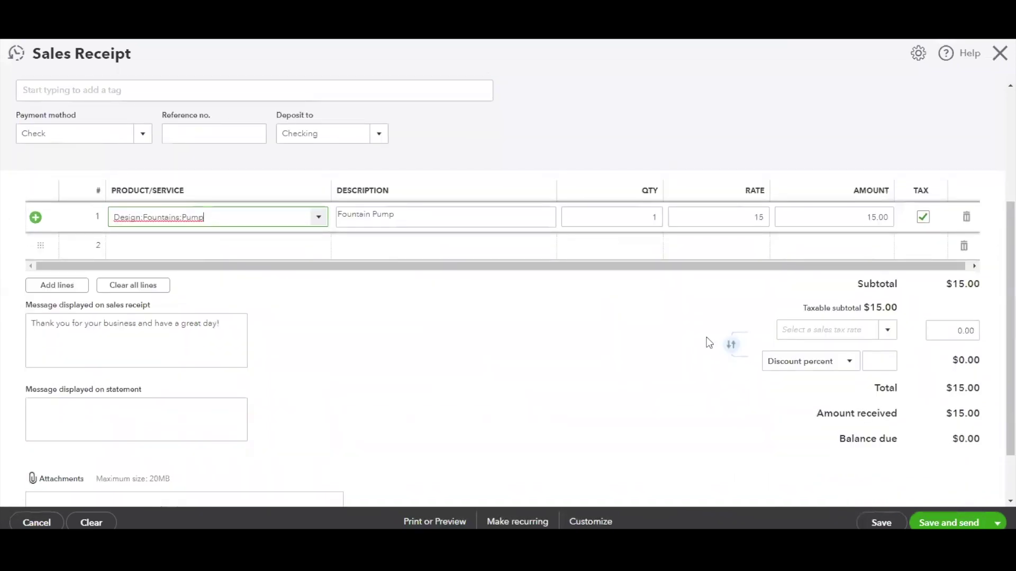
pyautogui.scroll(-1, 709, 343)
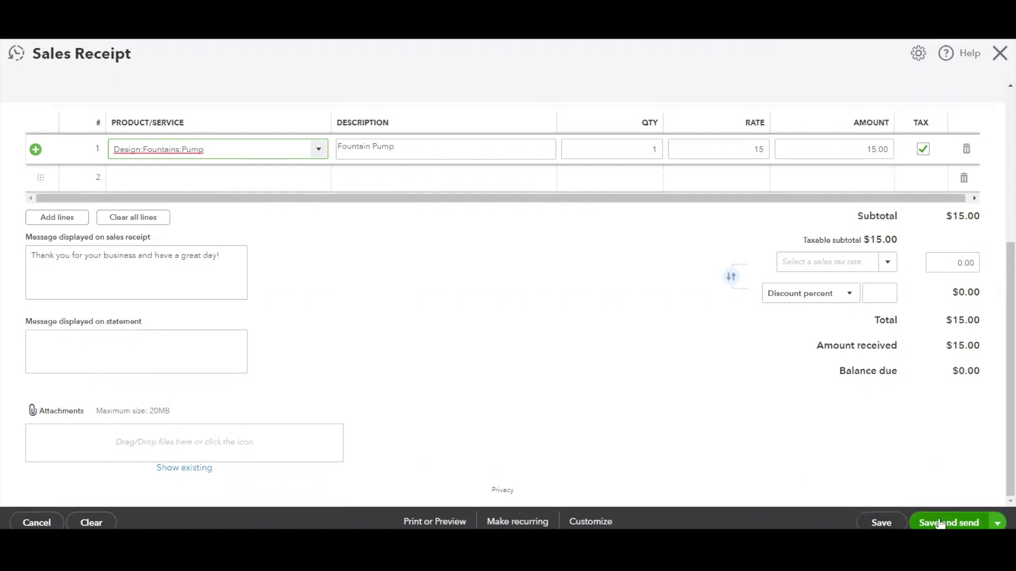
# Step: Close the sales receipt and discard it without saving
pyautogui.click(997, 522)
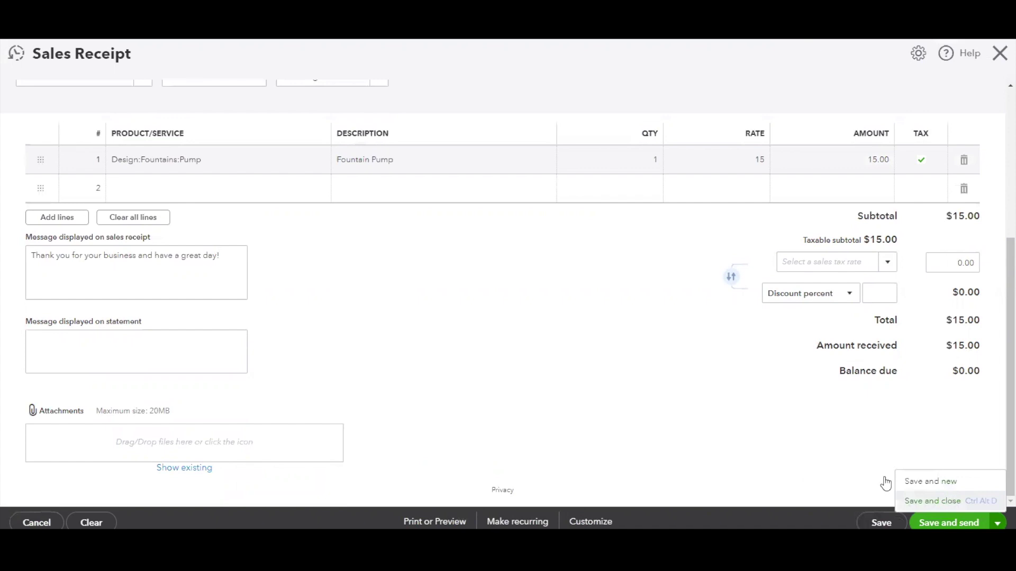
pyautogui.click(822, 427)
pyautogui.scroll(5, 823, 428)
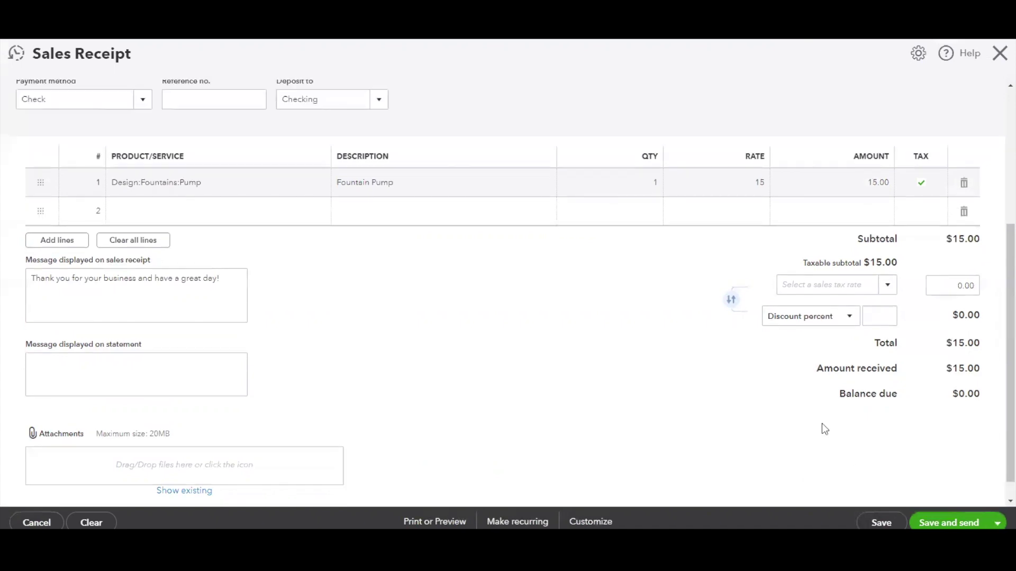
pyautogui.click(999, 49)
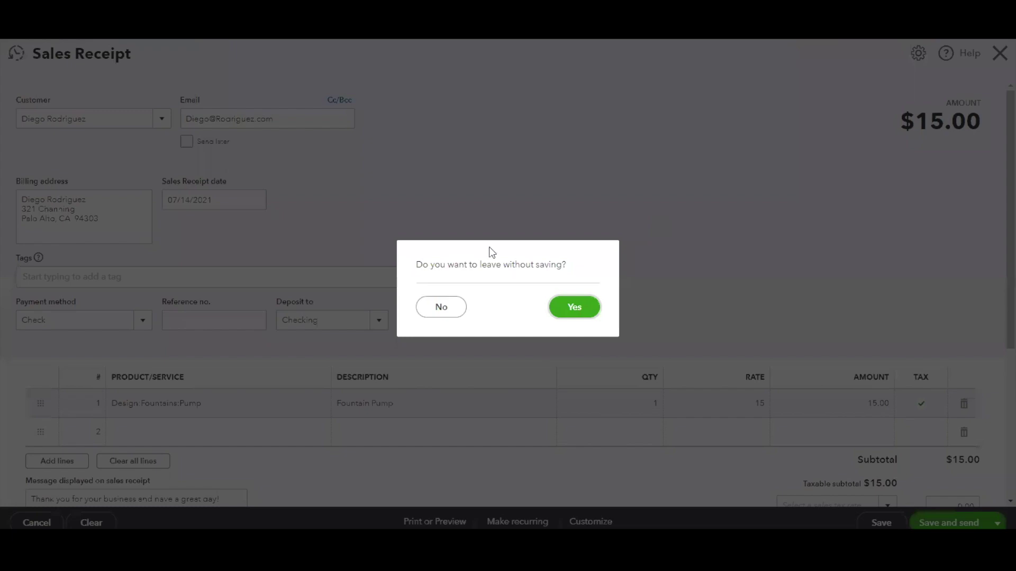
pyautogui.click(591, 309)
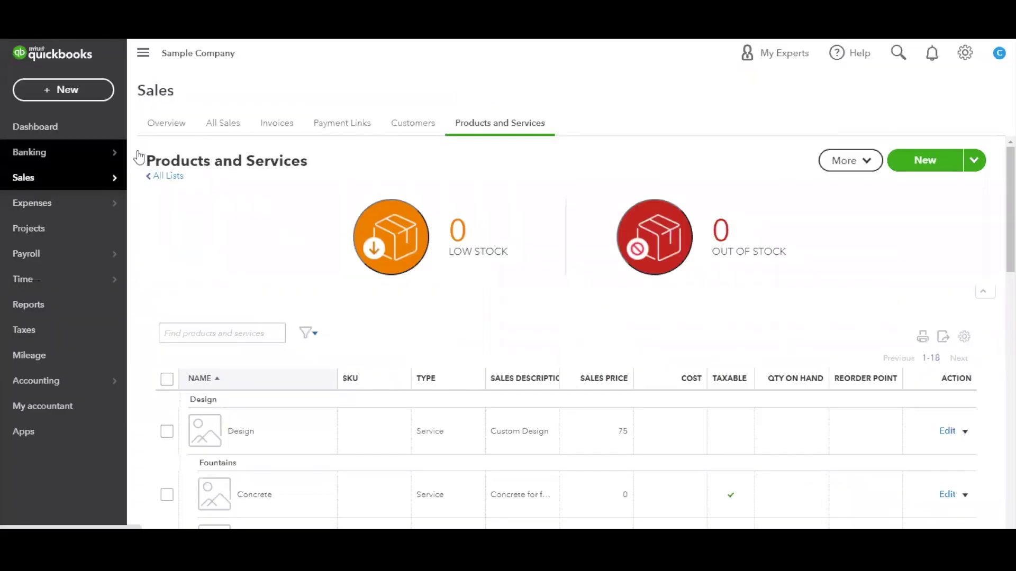
# Step: Browse the 21 bank transactions awaiting review on the Banking page, then bring up the + New menu
pyautogui.moveTo(40, 153)
pyautogui.click(165, 154)
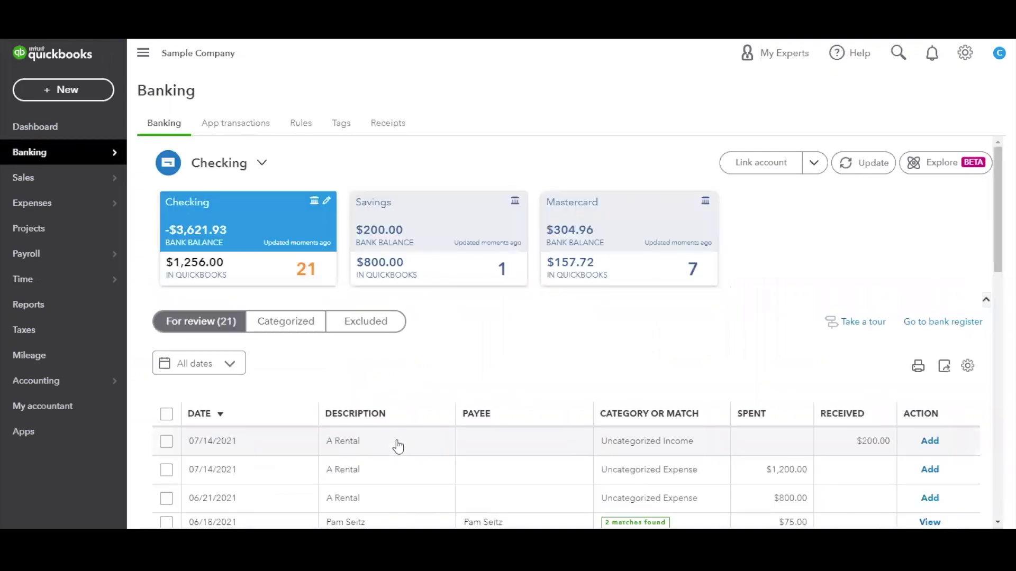
pyautogui.scroll(-3, 602, 384)
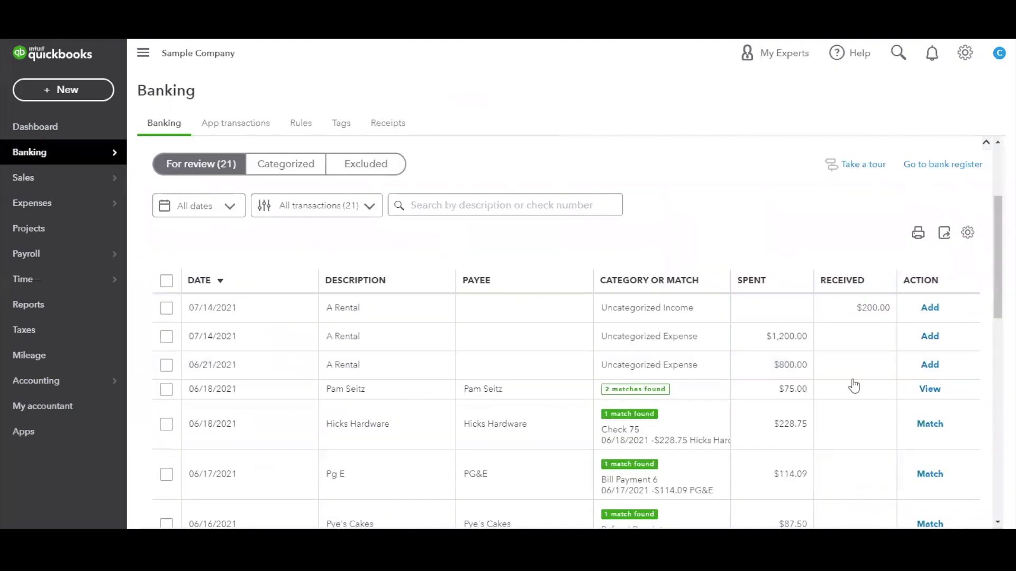
pyautogui.scroll(-5, 856, 418)
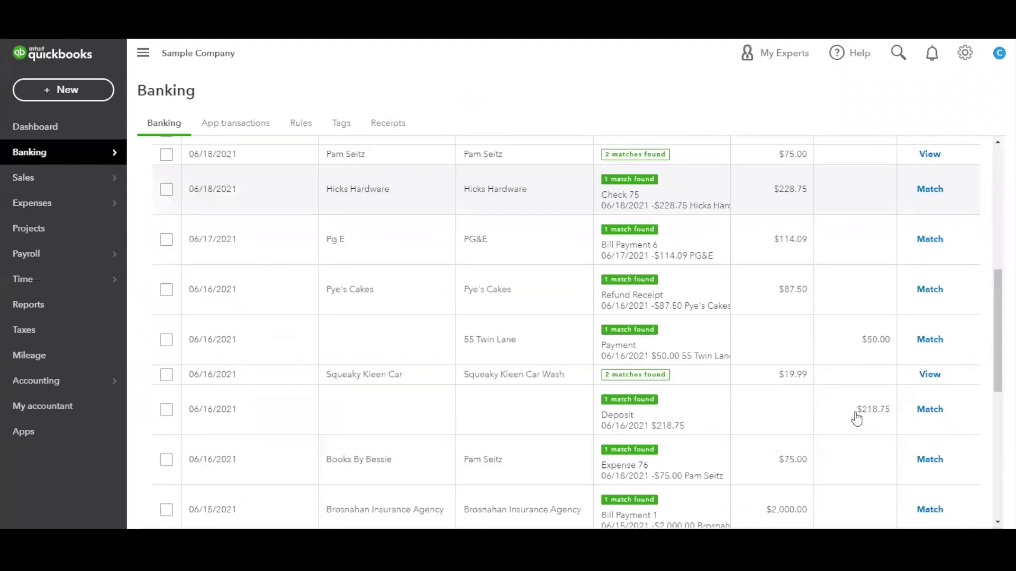
pyautogui.scroll(-3, 856, 418)
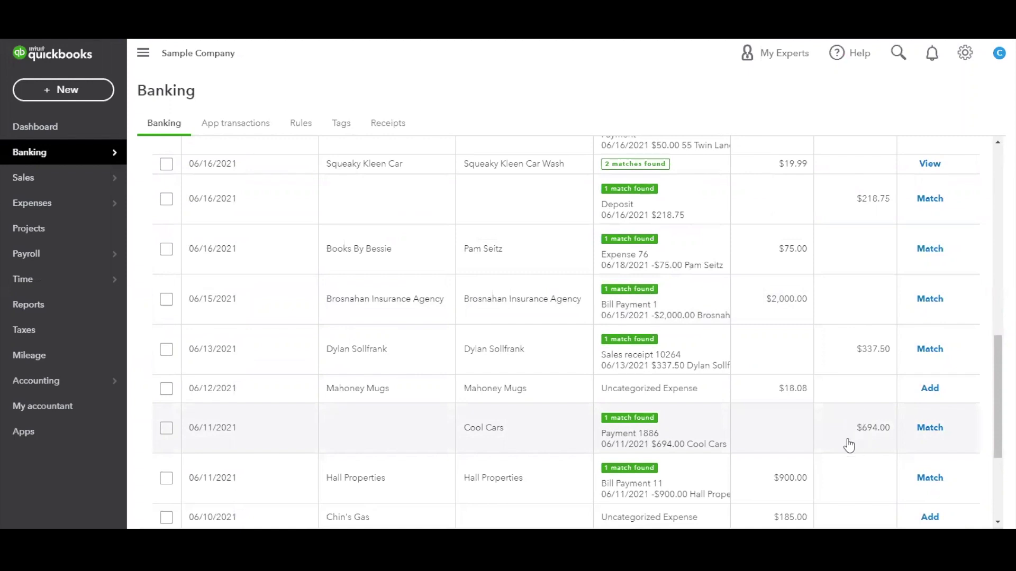
pyautogui.scroll(-3, 861, 428)
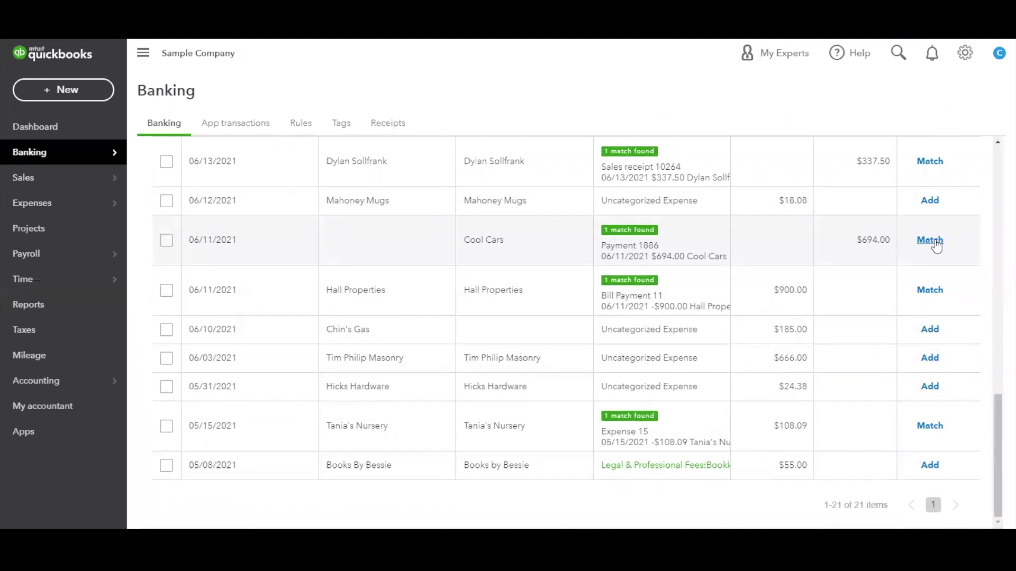
pyautogui.click(91, 100)
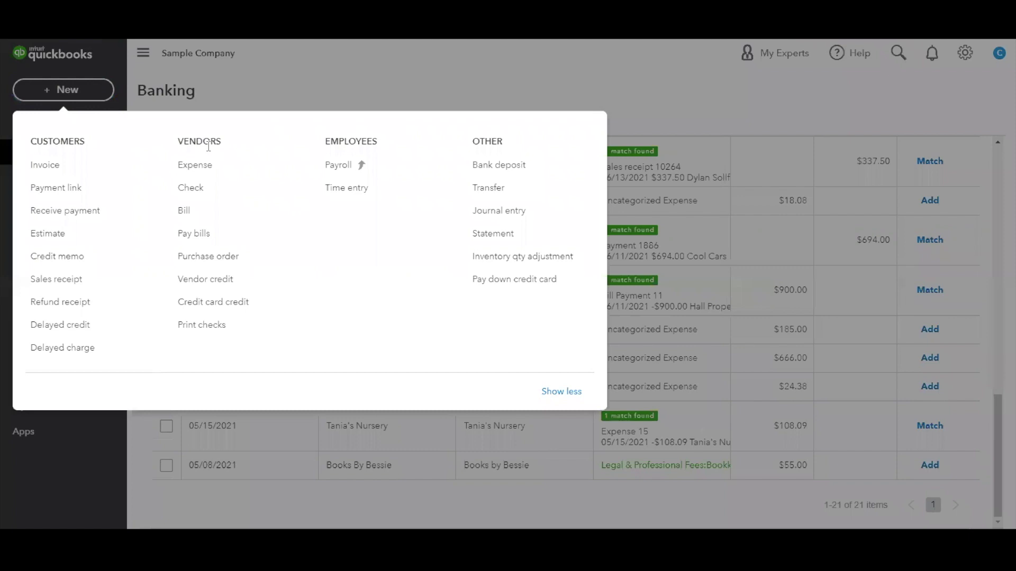
# Step: Start a sales receipt for the customer and enter 'Individual Donation' as the first line's product
pyautogui.click(75, 280)
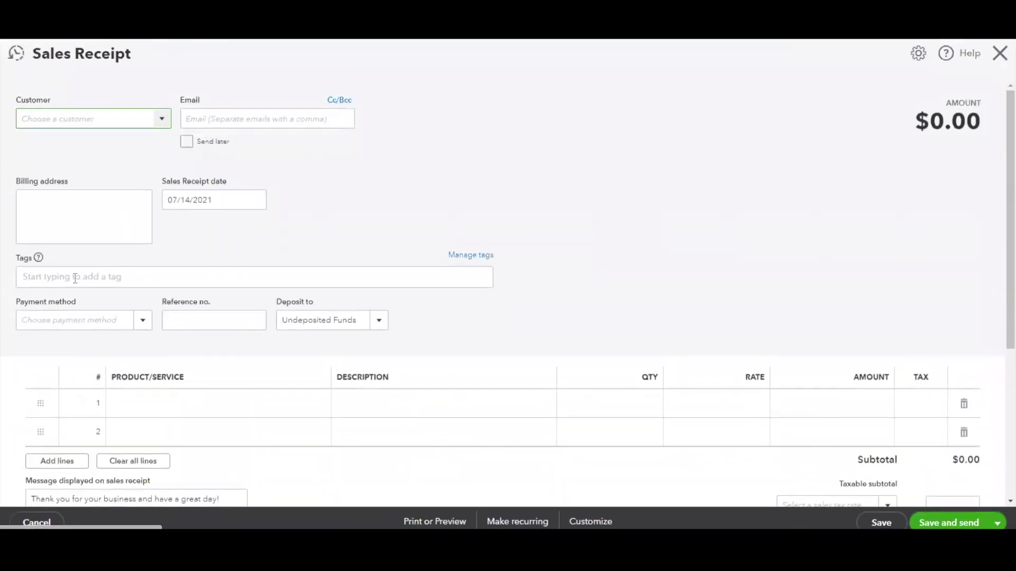
pyautogui.click(162, 119)
pyautogui.click(91, 236)
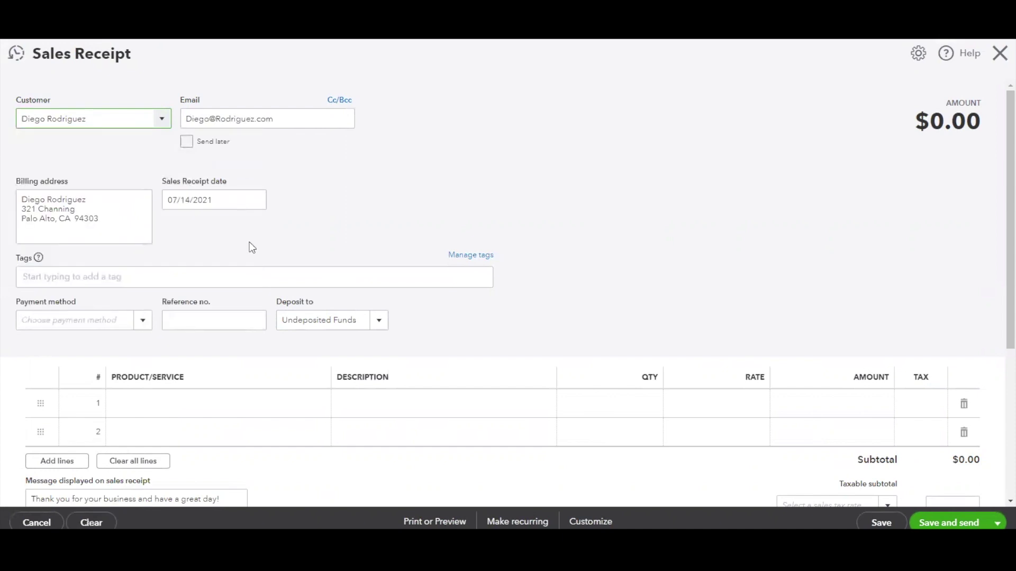
pyautogui.click(191, 405)
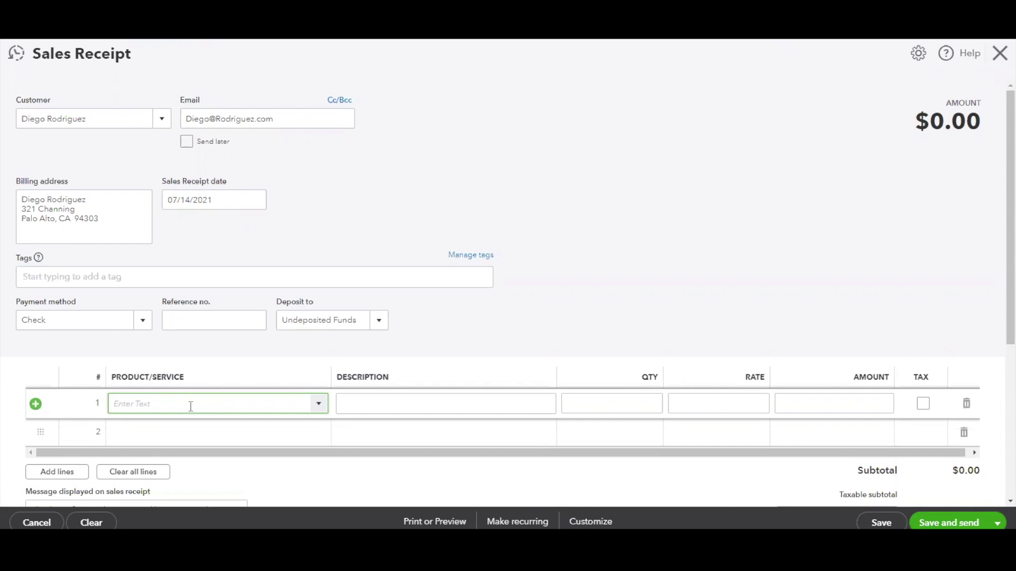
pyautogui.write('Individ')
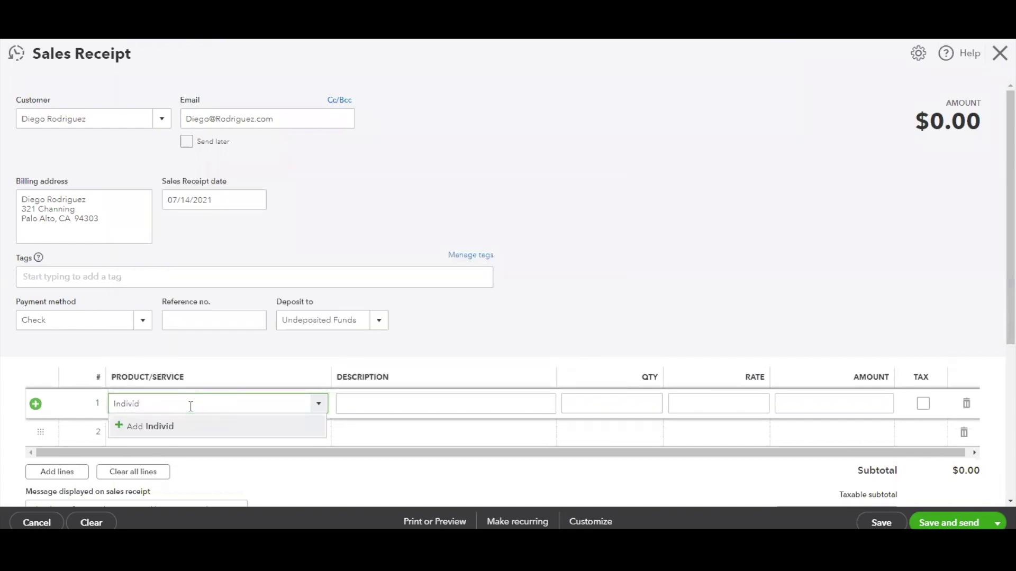
pyautogui.write('ual Donationa')
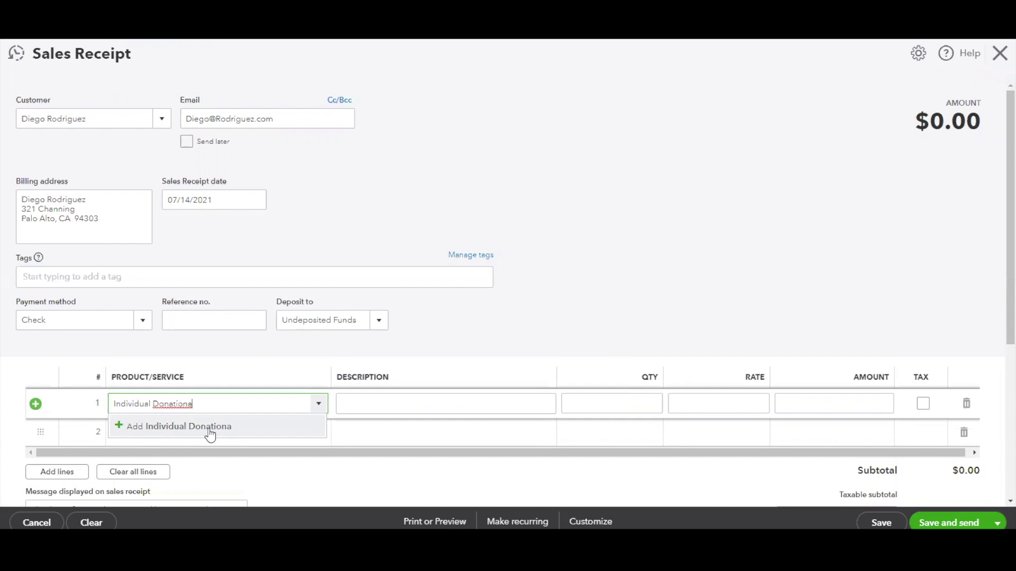
pyautogui.press('BackSpace')
# Step: Open the new-item panel for Individual Donation, then close it without creating the item
pyautogui.click(208, 429)
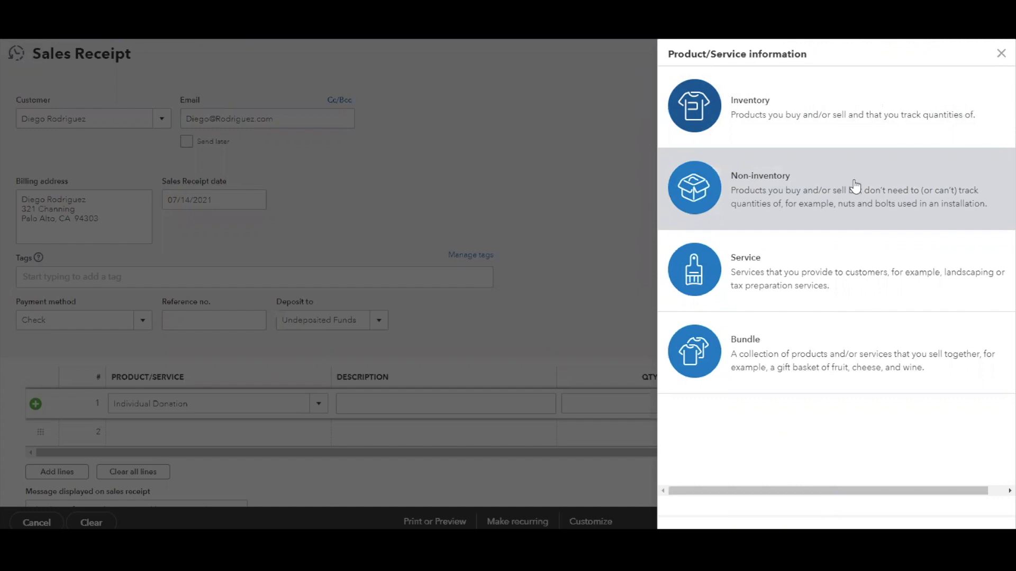
pyautogui.click(409, 414)
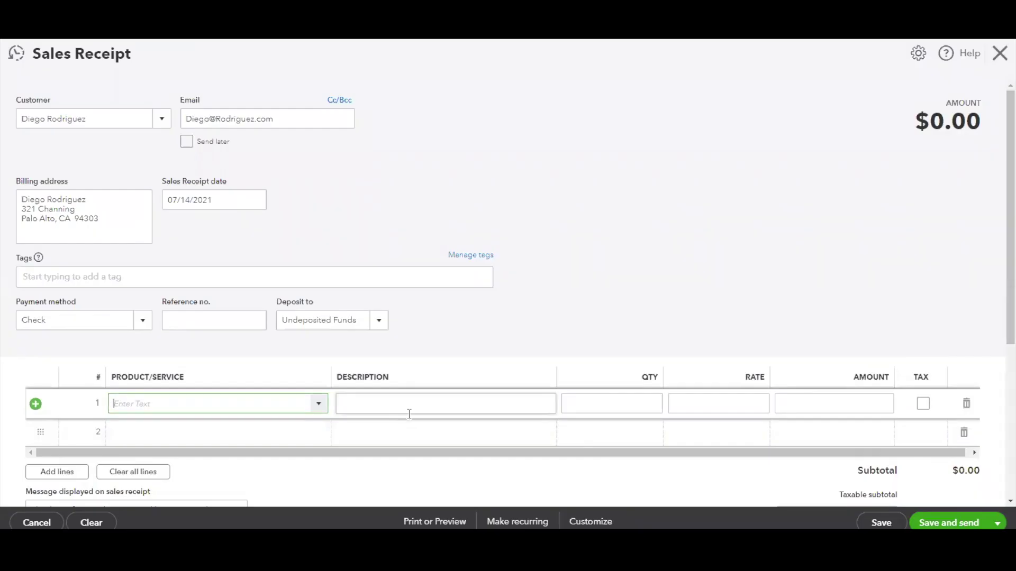